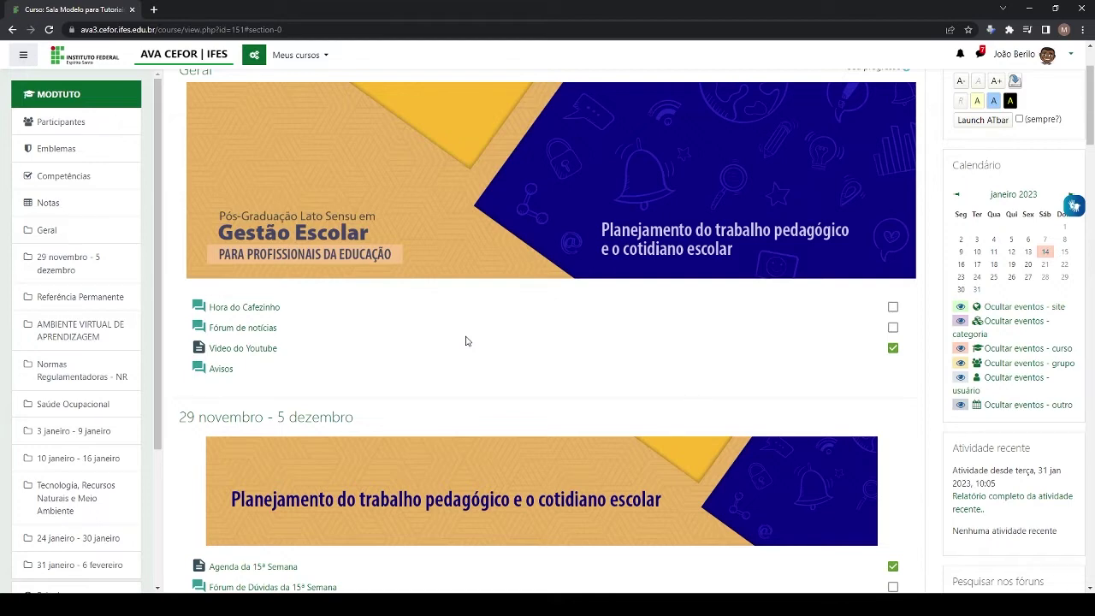
Start a new topic in Fórum de Dúvidas da 15ª Semana with the subject "Gostaria de entender melhor a agenda da semana"
scroll(465, 341, "down", 3)
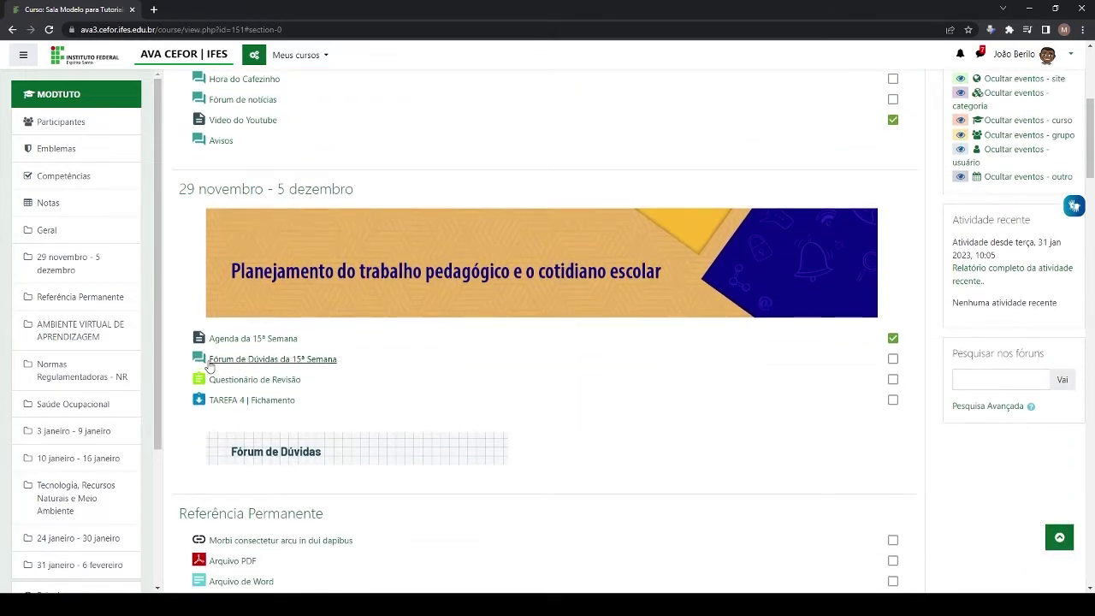
left_click(274, 363)
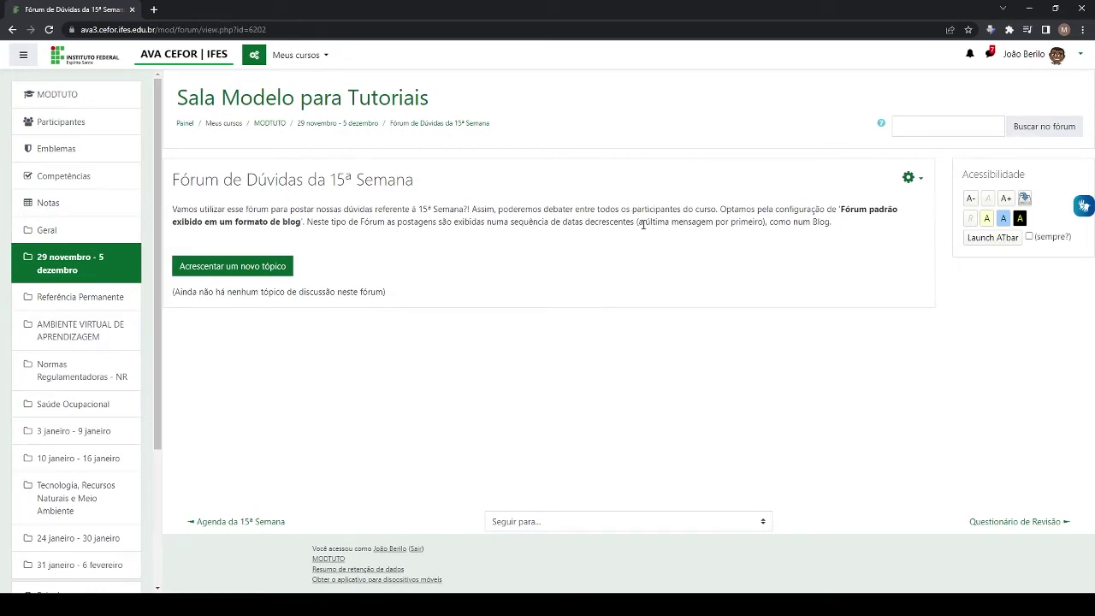
left_click(233, 270)
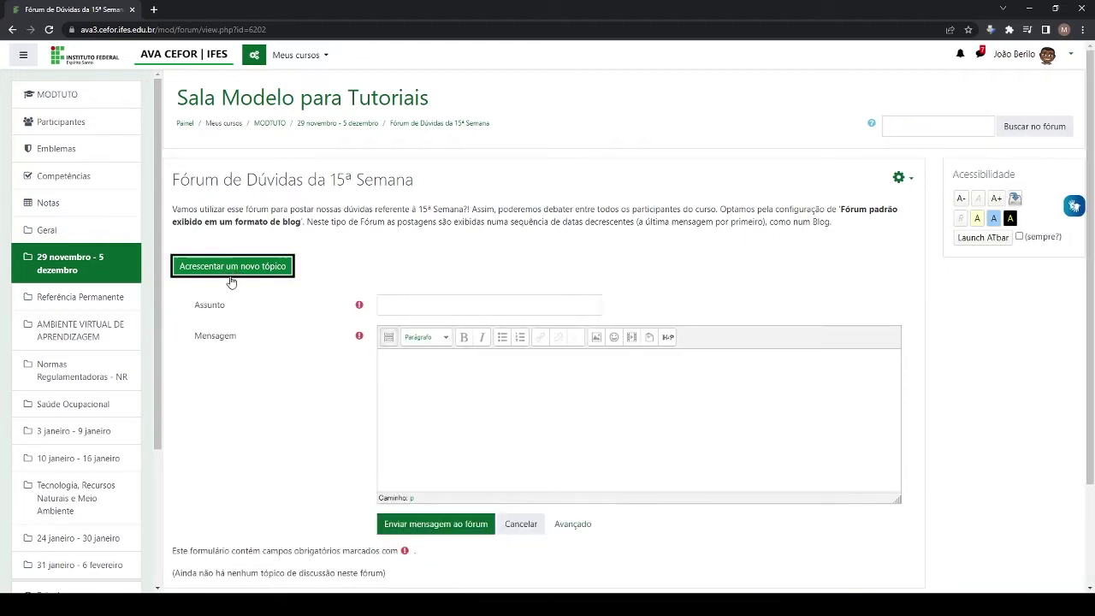
scroll(321, 288, "down", 2)
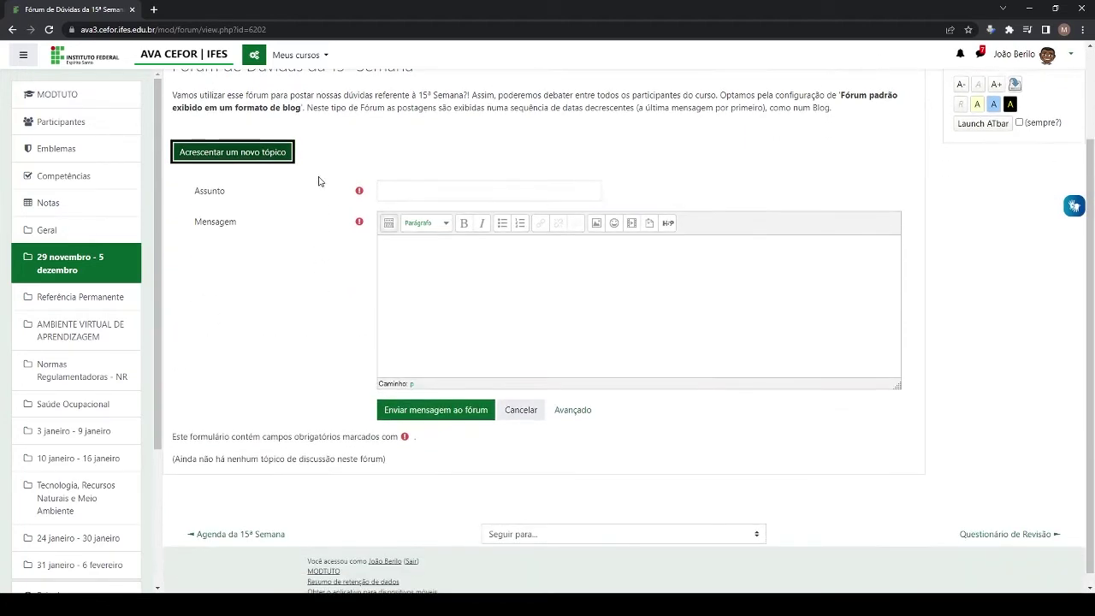
left_click(407, 191)
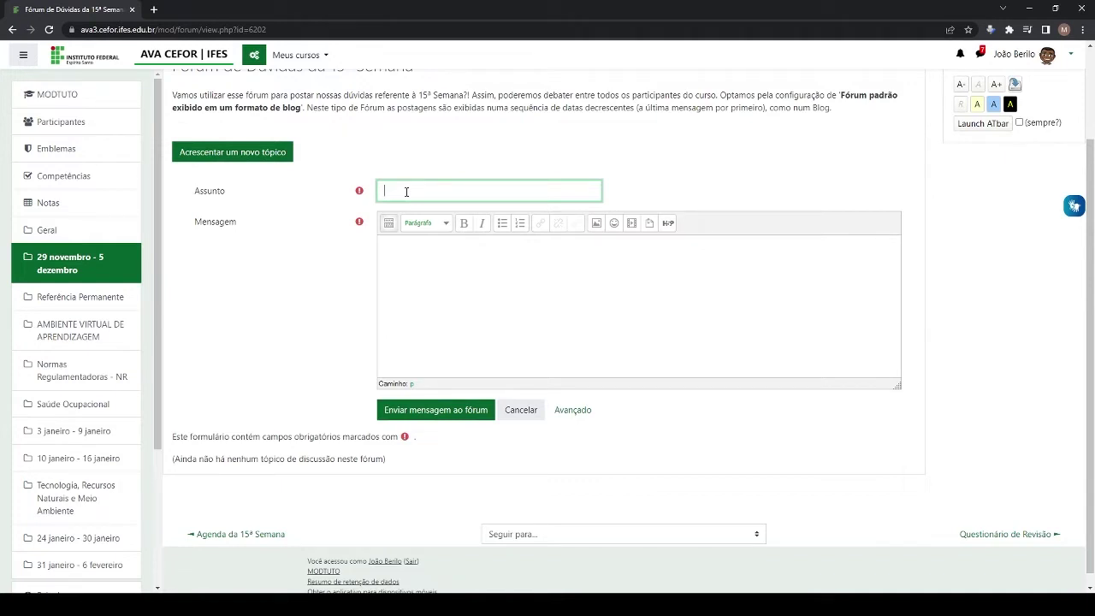
type("Gostaria de entender melhor a agenda da semana")
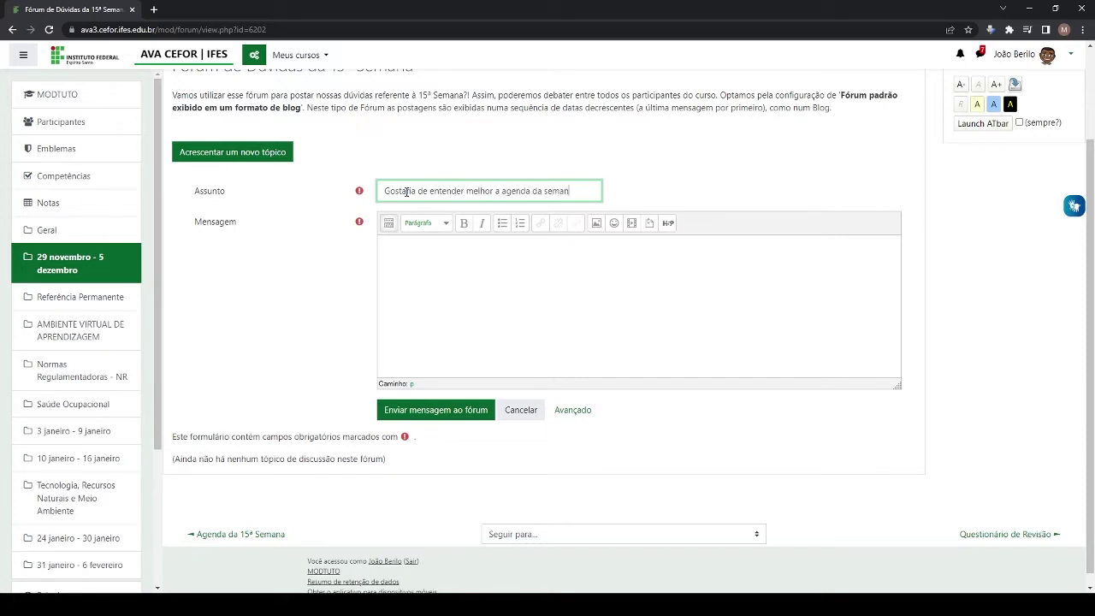
Switch the new topic to the advanced form with the full editor toolbar and enter the message "Conteúdo da postagem..."
left_click(440, 290)
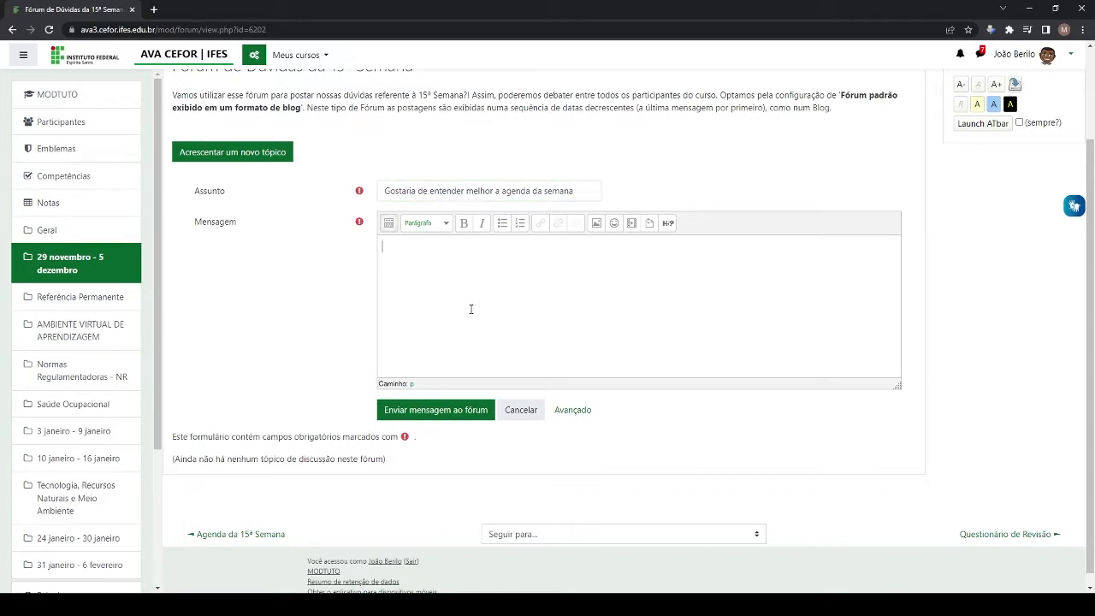
left_click(388, 224)
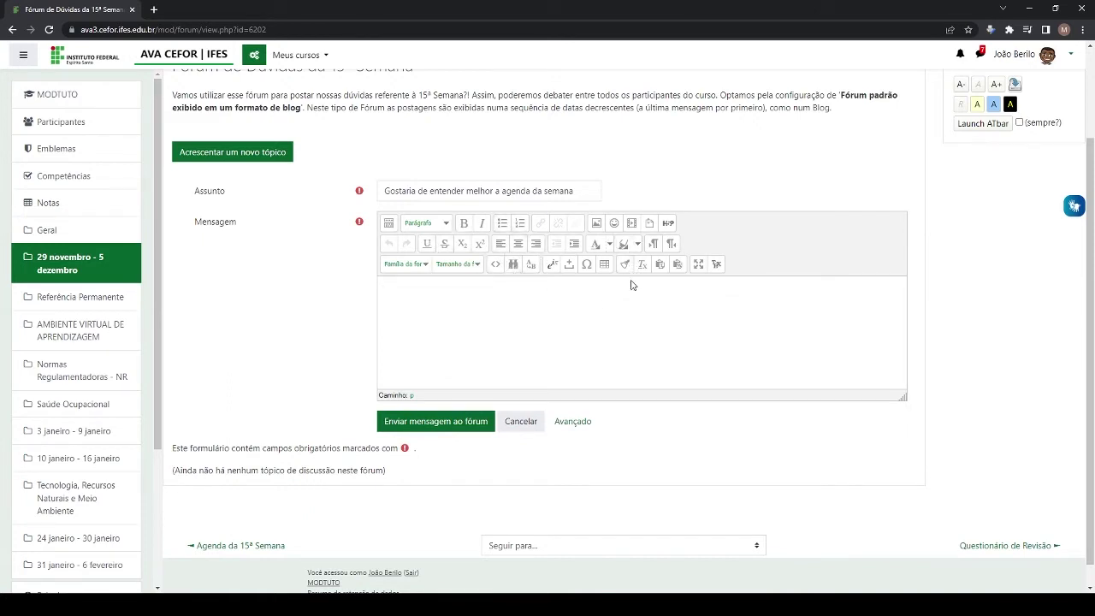
left_click(596, 226)
left_click(681, 214)
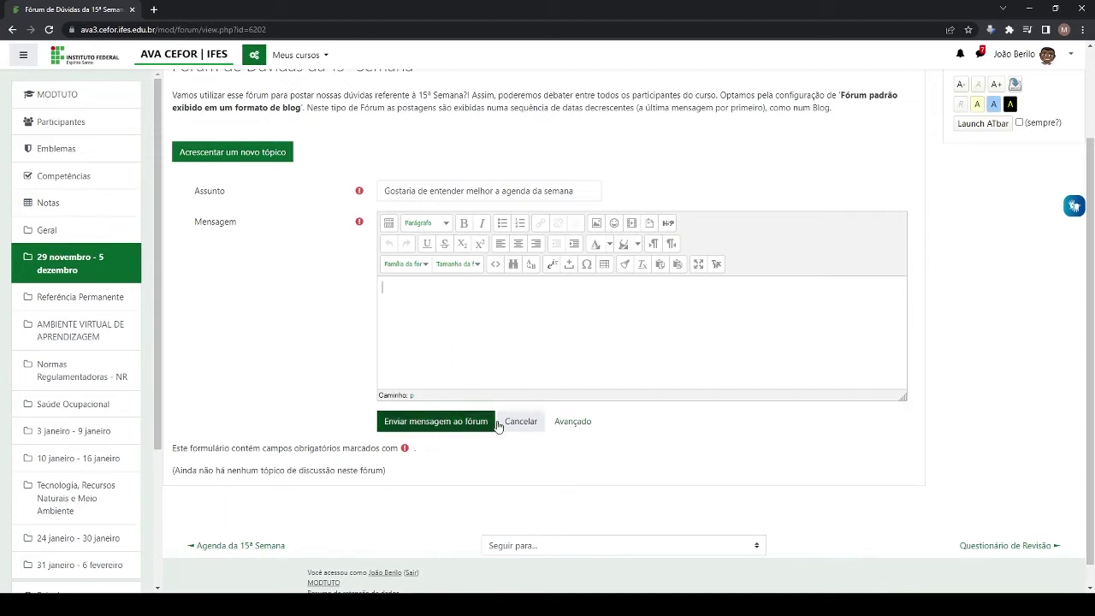
left_click(572, 421)
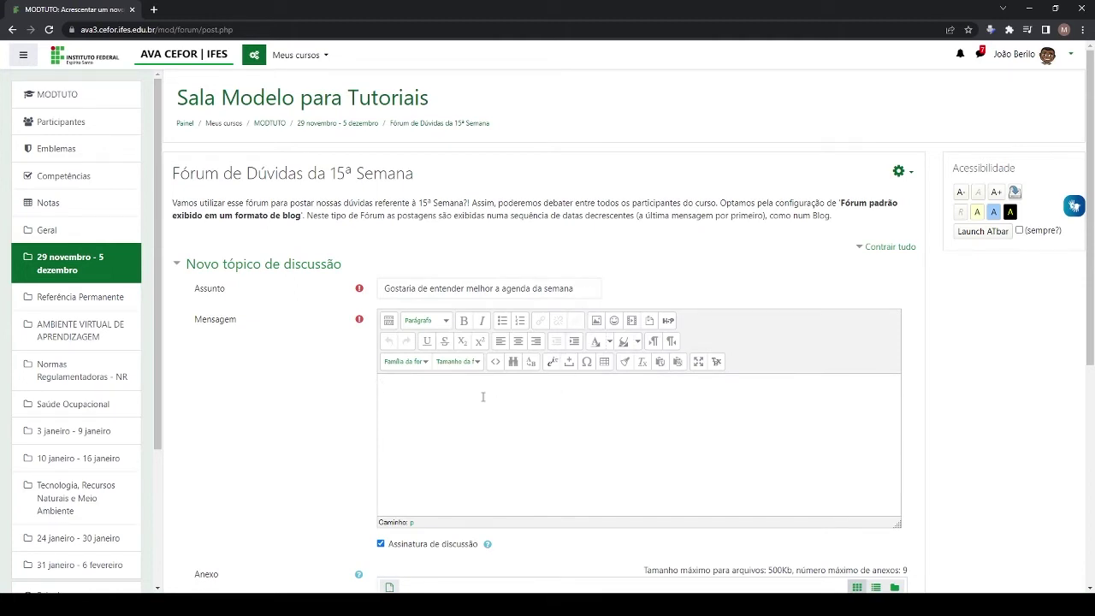
type("Conteúdo da postagem...")
Examine the topic's attachment section and the recent files offered in its file picker
scroll(496, 253, "down", 2)
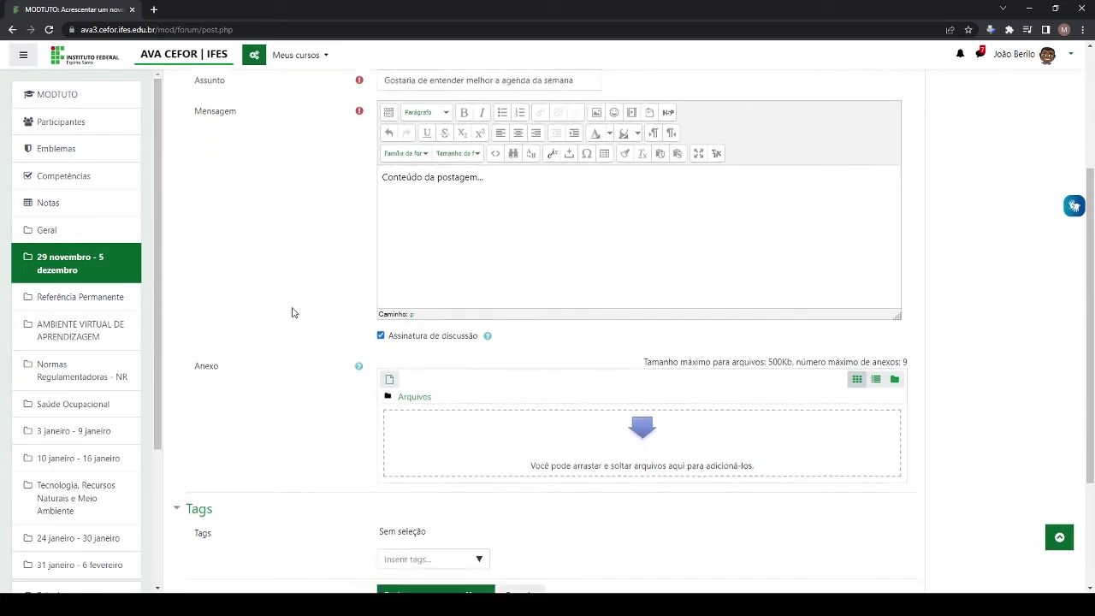
scroll(291, 312, "down", 1)
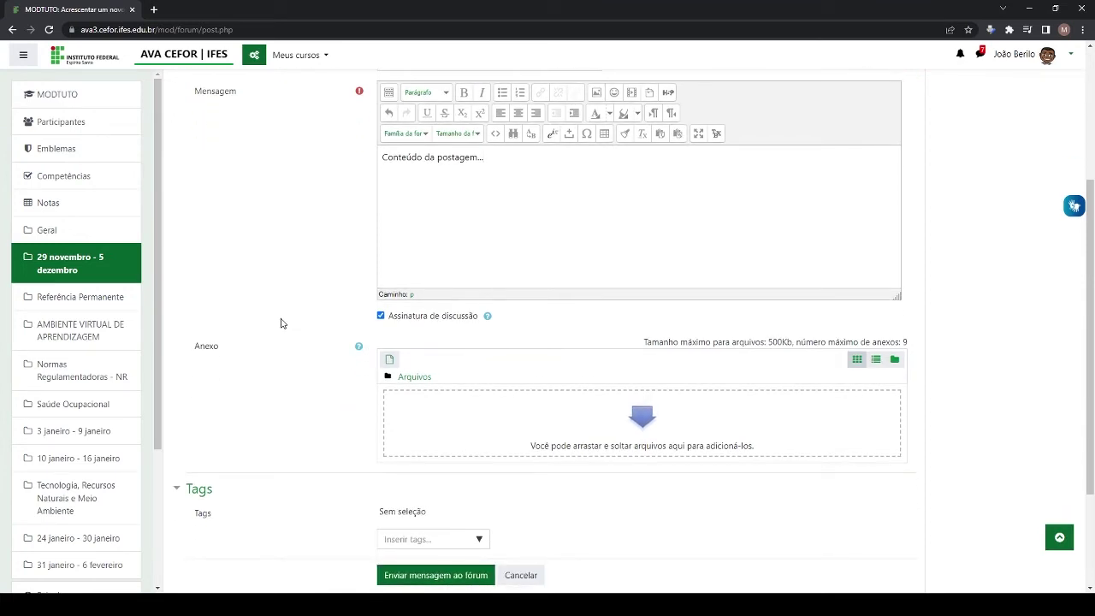
left_click_drag(200, 348, 230, 349)
left_click(230, 349)
scroll(449, 338, "down", 2)
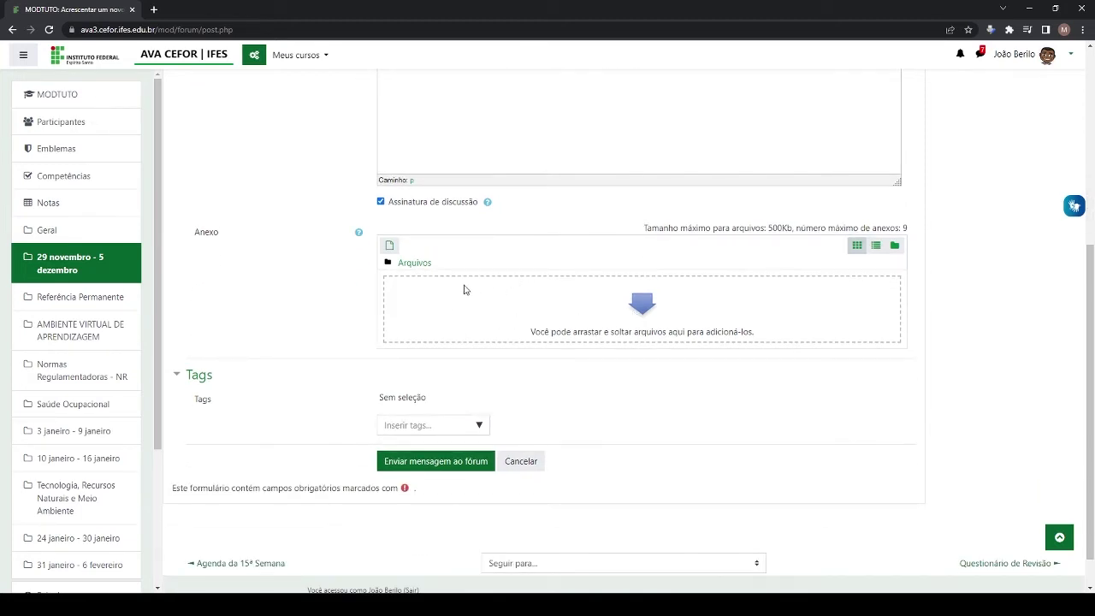
left_click(562, 318)
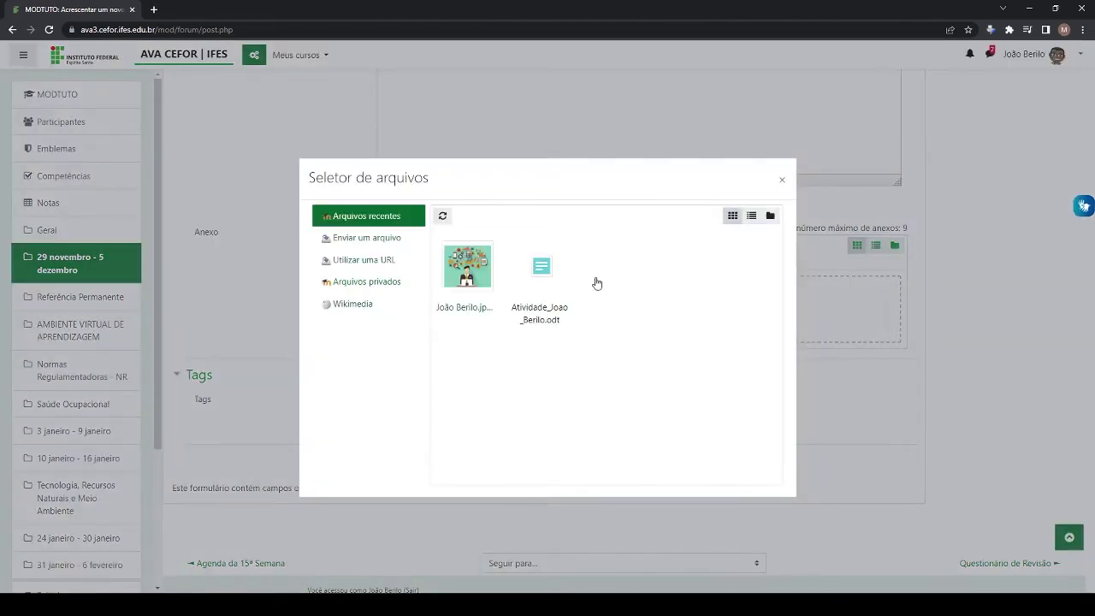
left_click(784, 179)
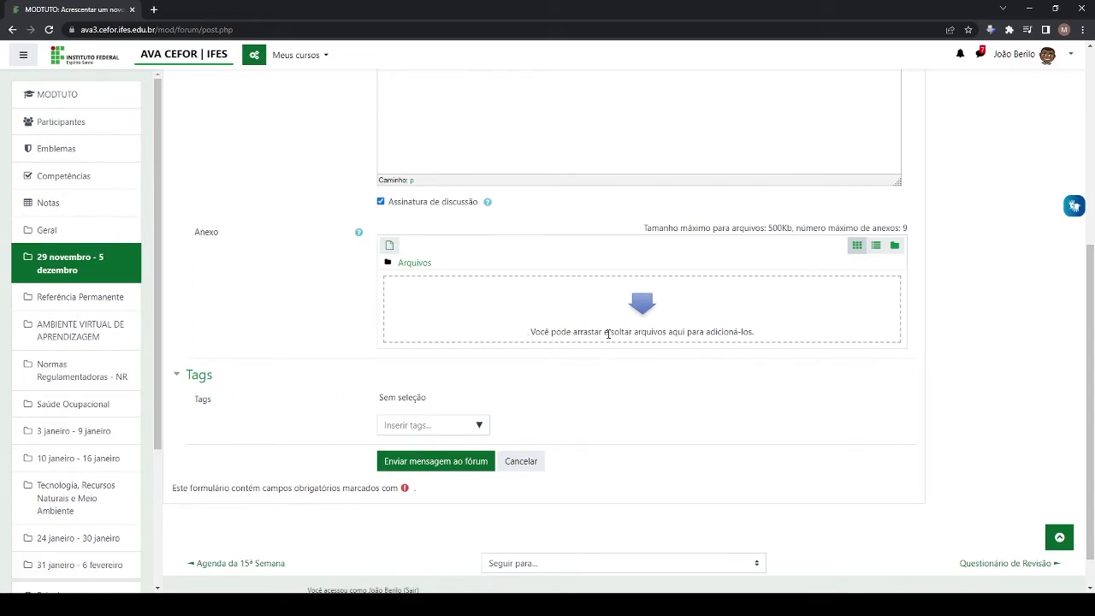
left_click(534, 308)
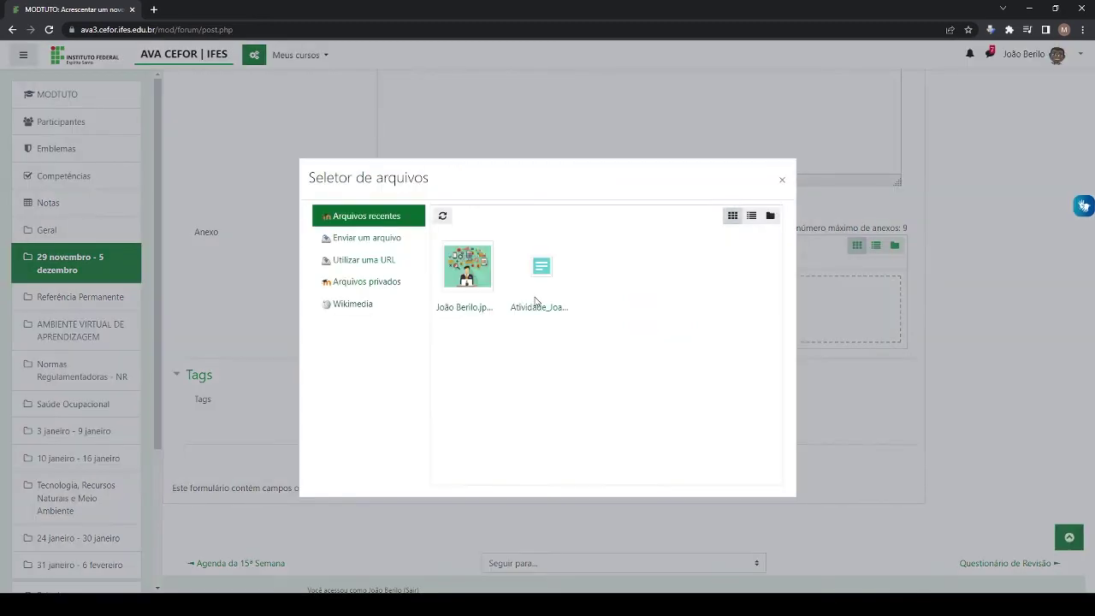
left_click(365, 240)
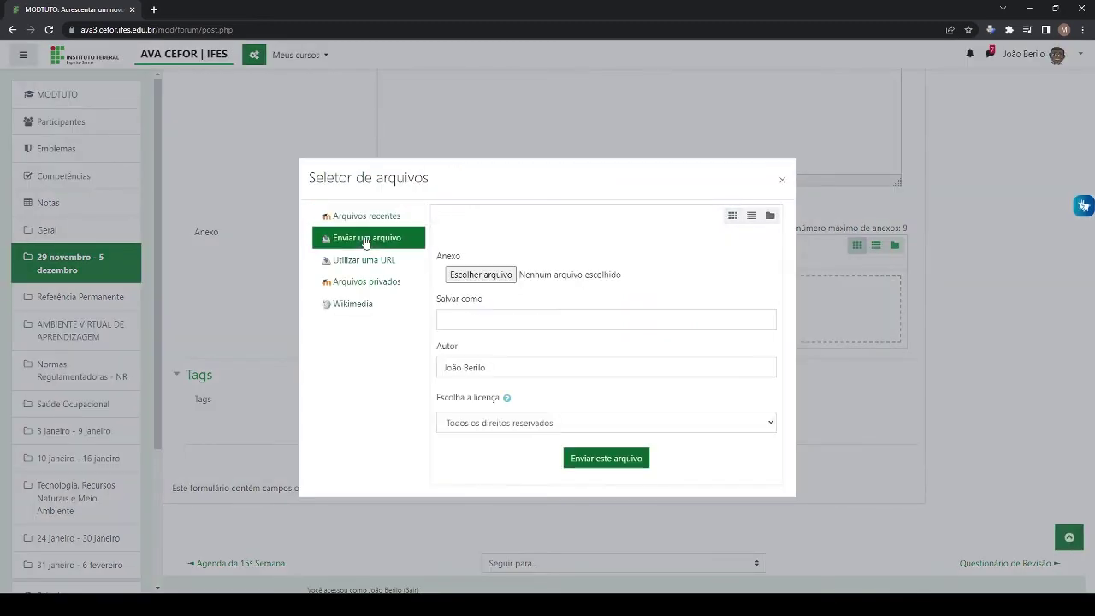
left_click(500, 276)
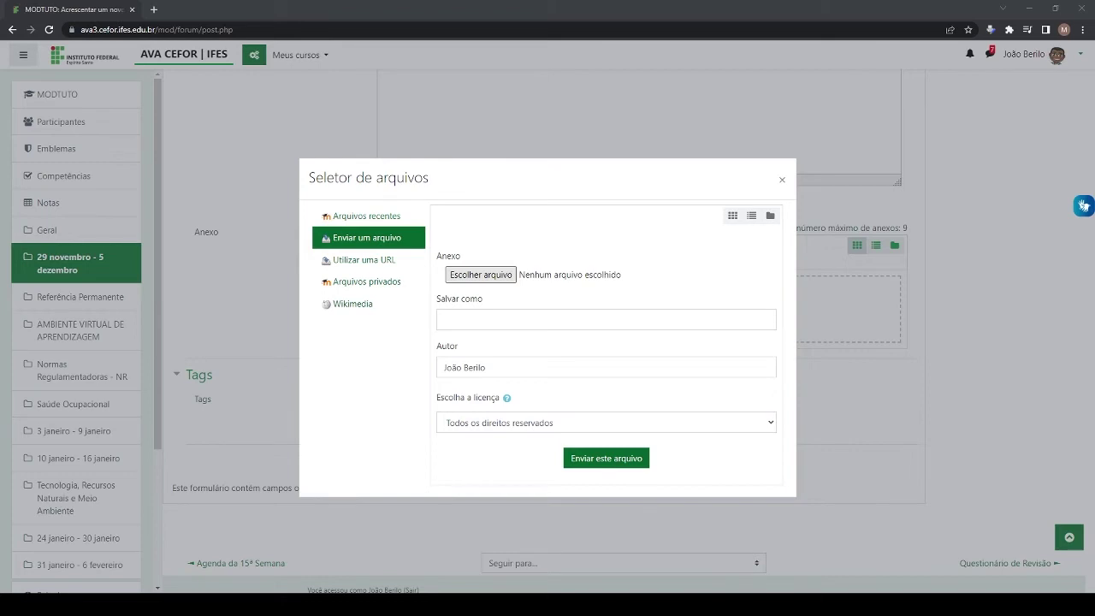
key("Return")
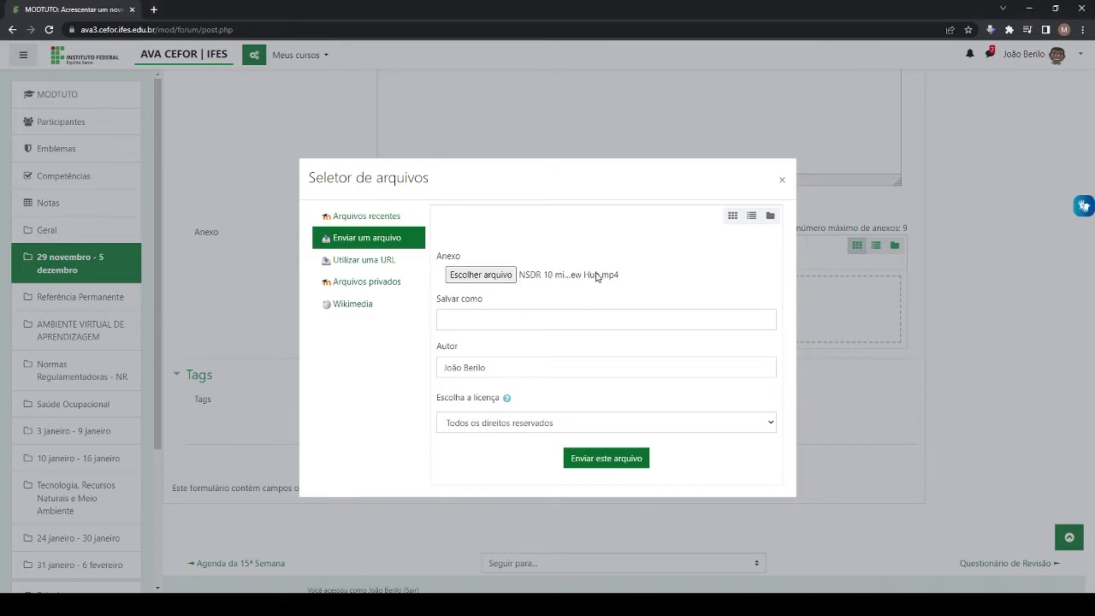
left_click(460, 320)
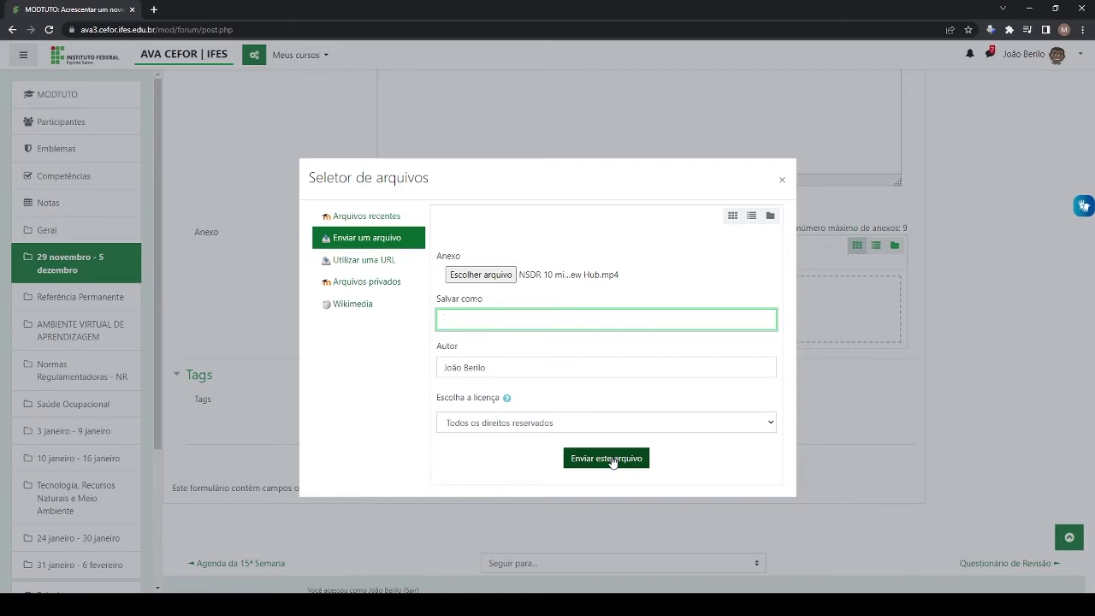
left_click(781, 179)
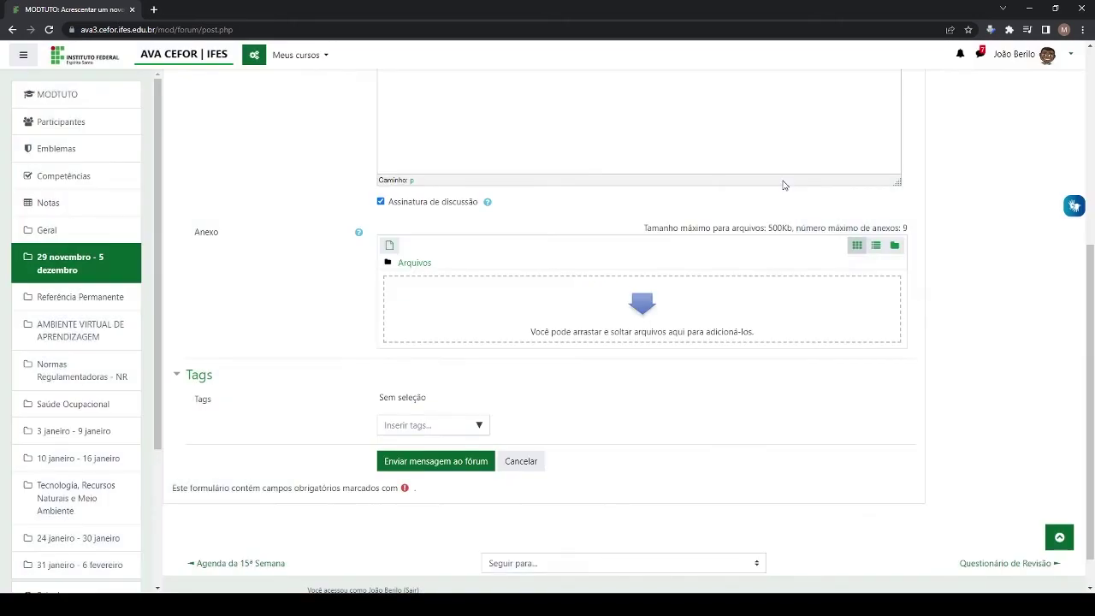
Add the tag "futebol" to the new topic and post it to the forum
scroll(560, 410, "down", 1)
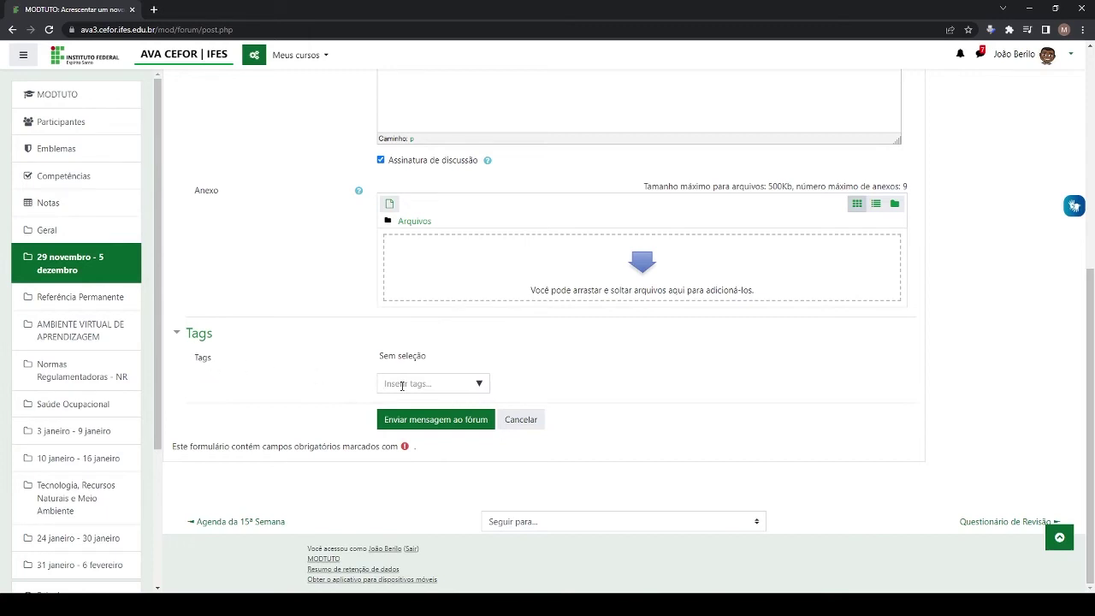
left_click(446, 386)
type("futebol")
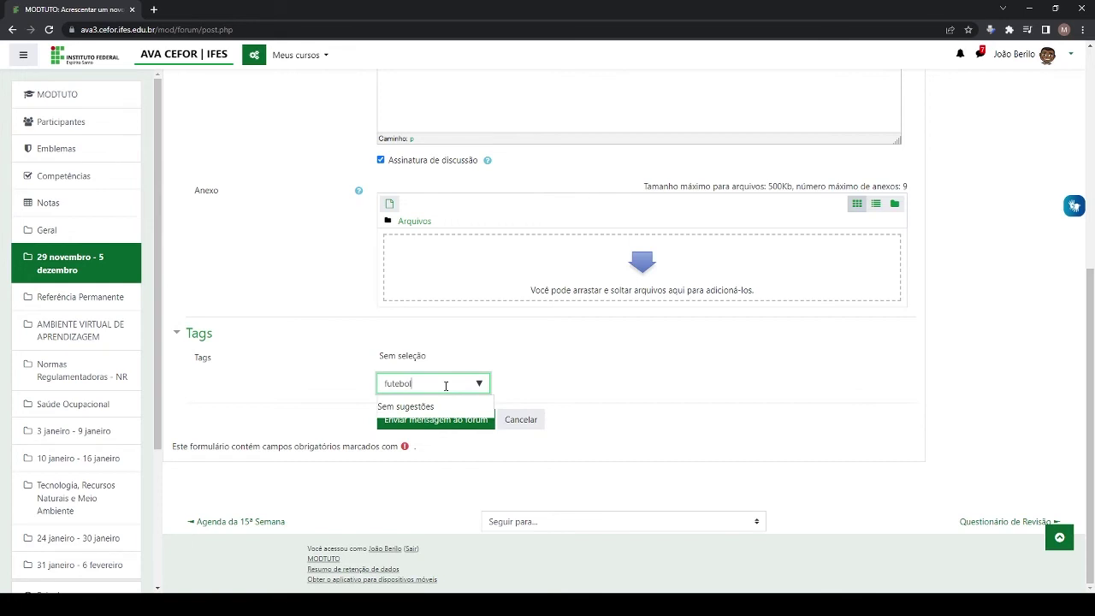
key("Return")
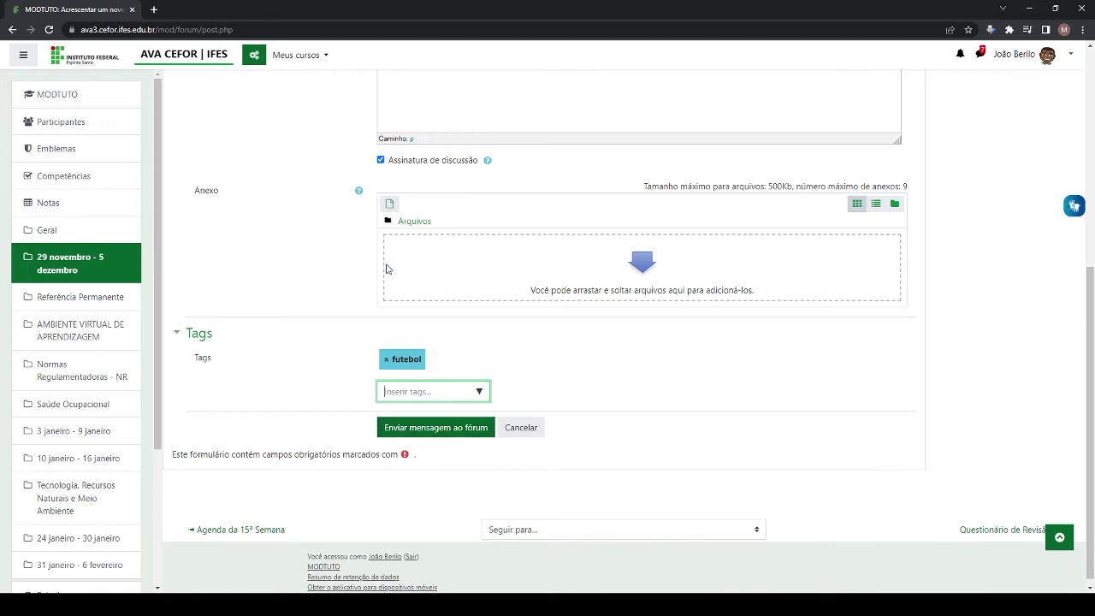
left_click(433, 430)
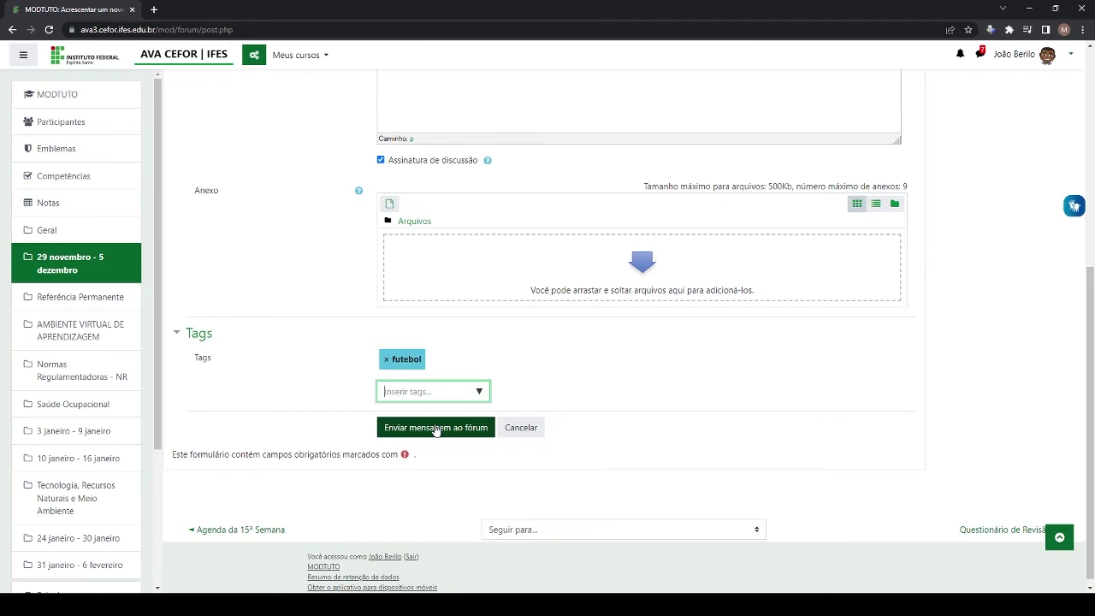
left_click(436, 430)
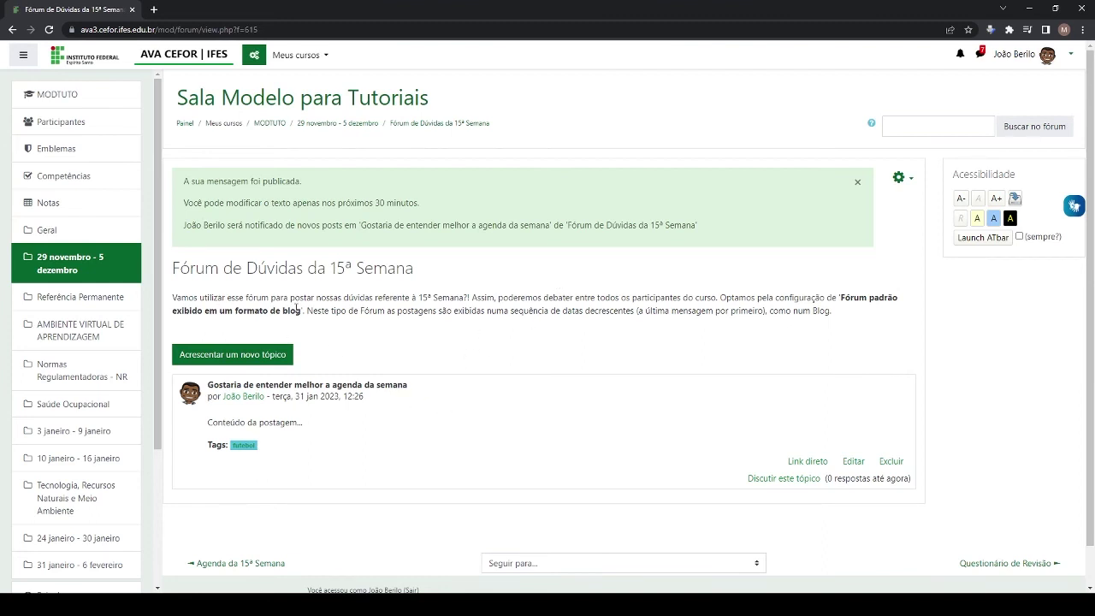
Go back to the course page and open the topic "Vem falar comigo?" in the Hora do Cafezinho forum
left_click(108, 252)
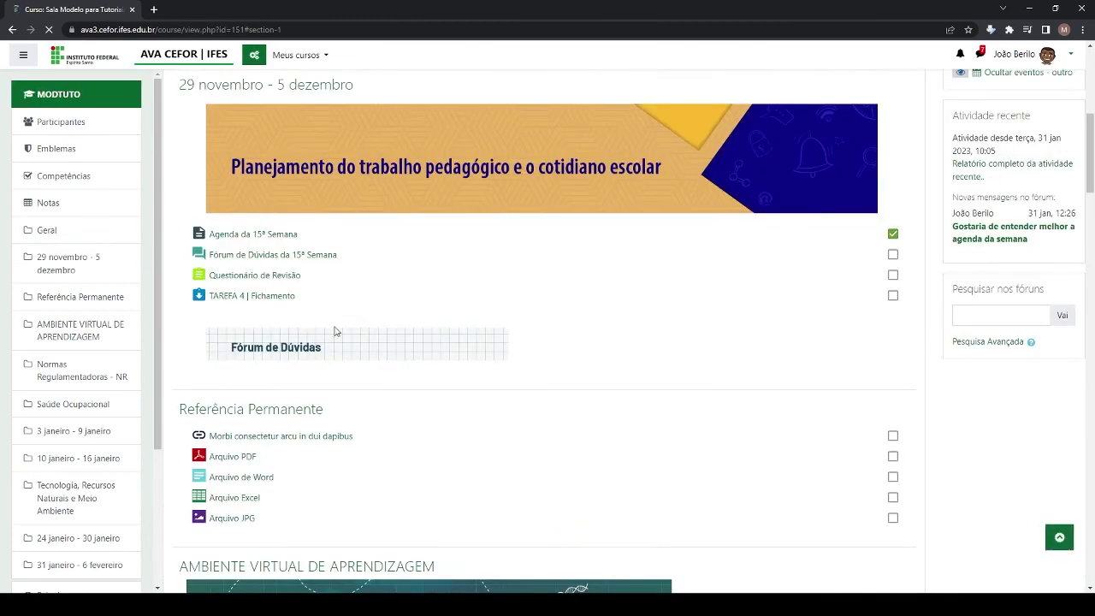
scroll(250, 245, "up", 3)
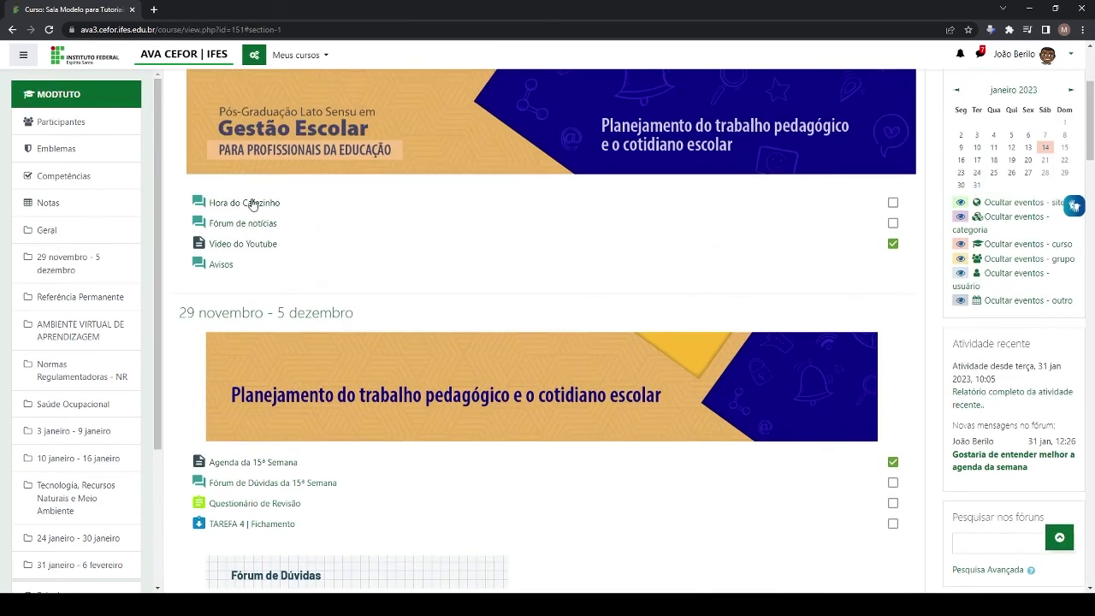
left_click(251, 203)
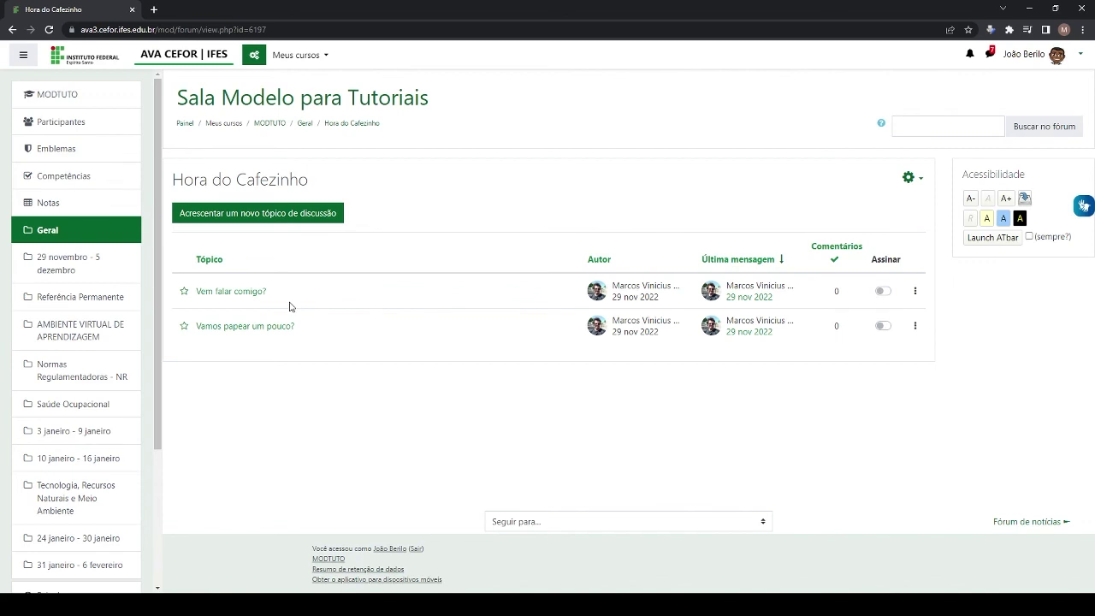
left_click(916, 293)
left_click(916, 291)
left_click(222, 293)
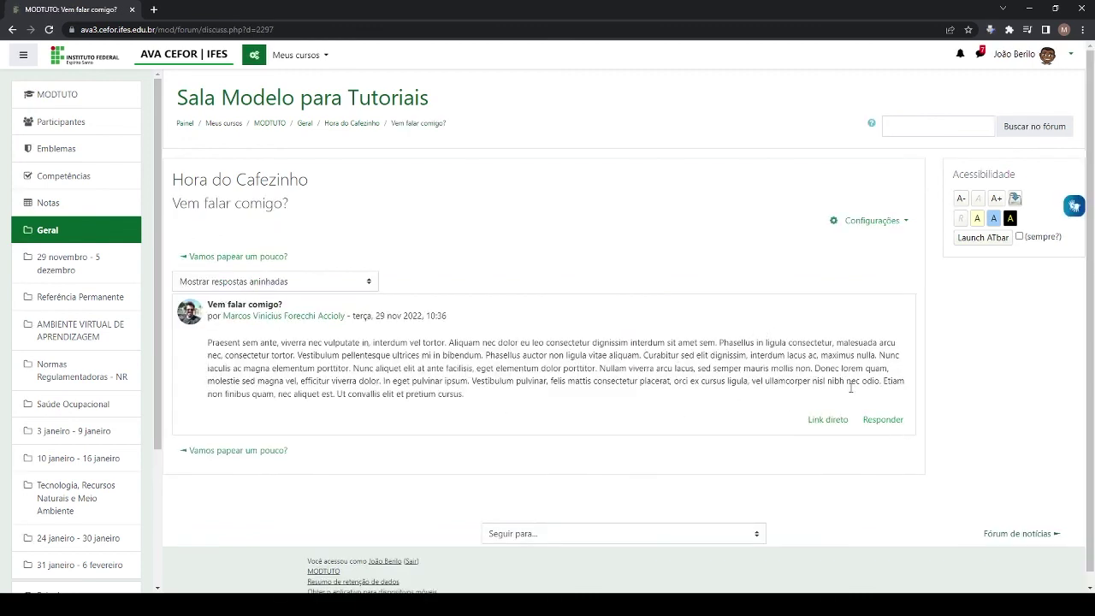
Examine the simple and advanced reply forms of the "Vem falar comigo?" topic and return to the course's Geral section
left_click(882, 419)
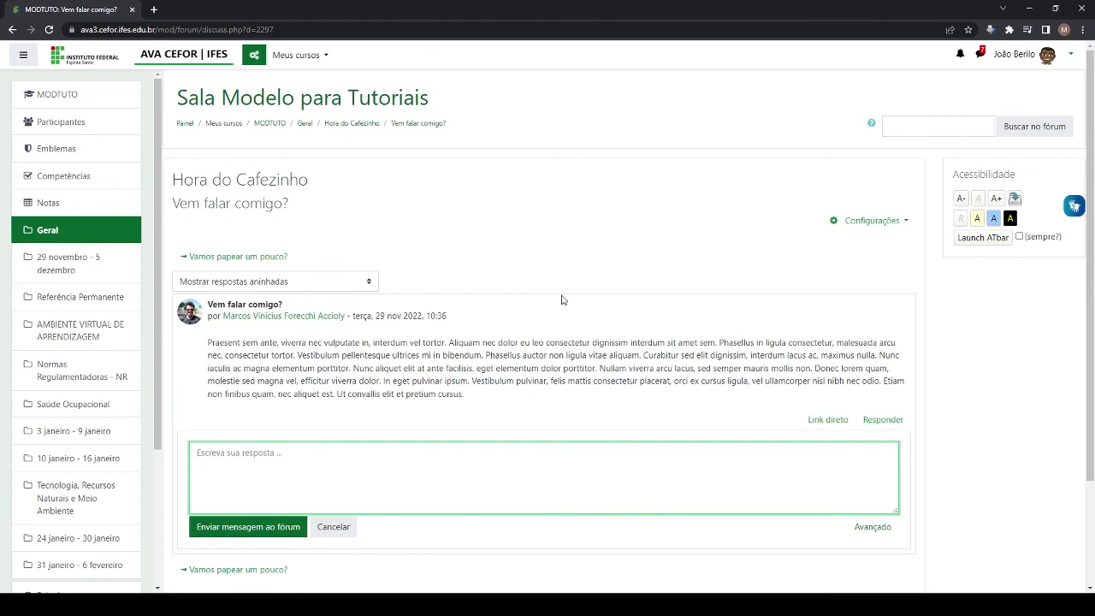
scroll(445, 325, "down", 2)
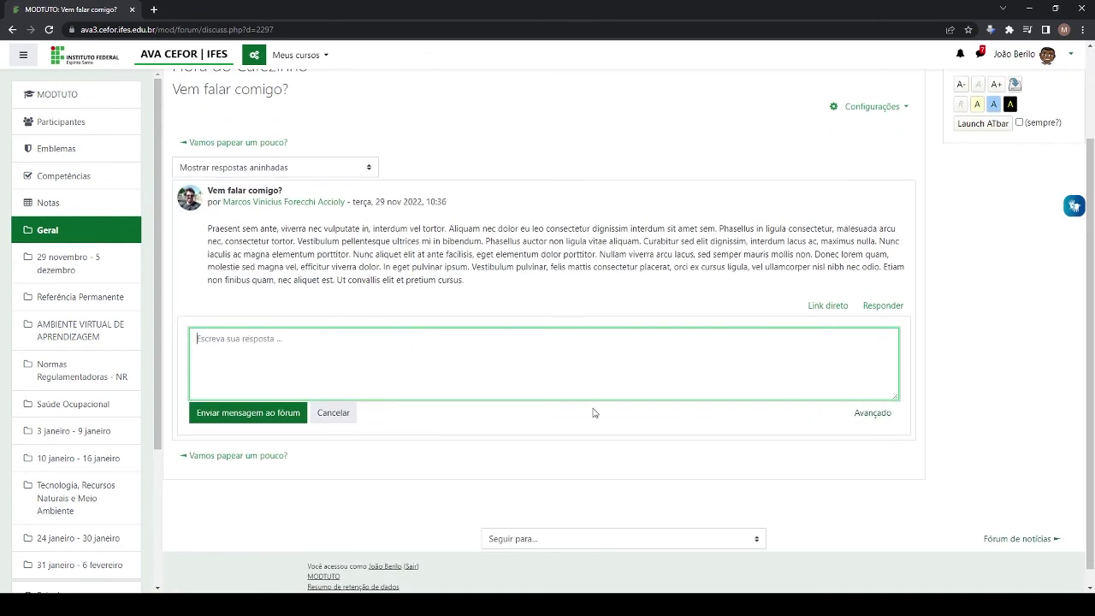
left_click(872, 413)
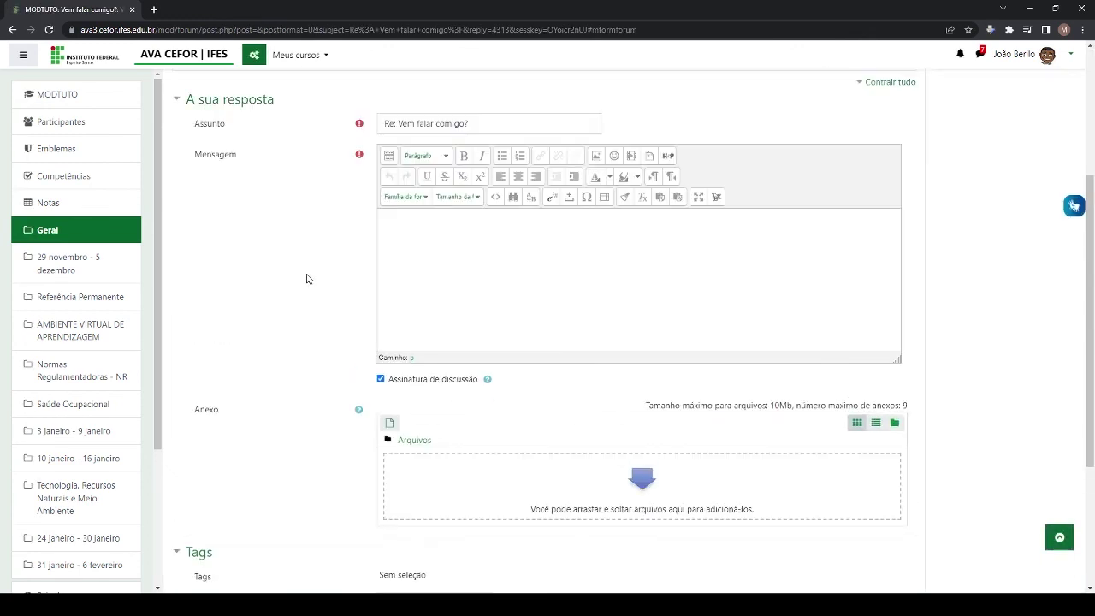
scroll(485, 254, "down", 2)
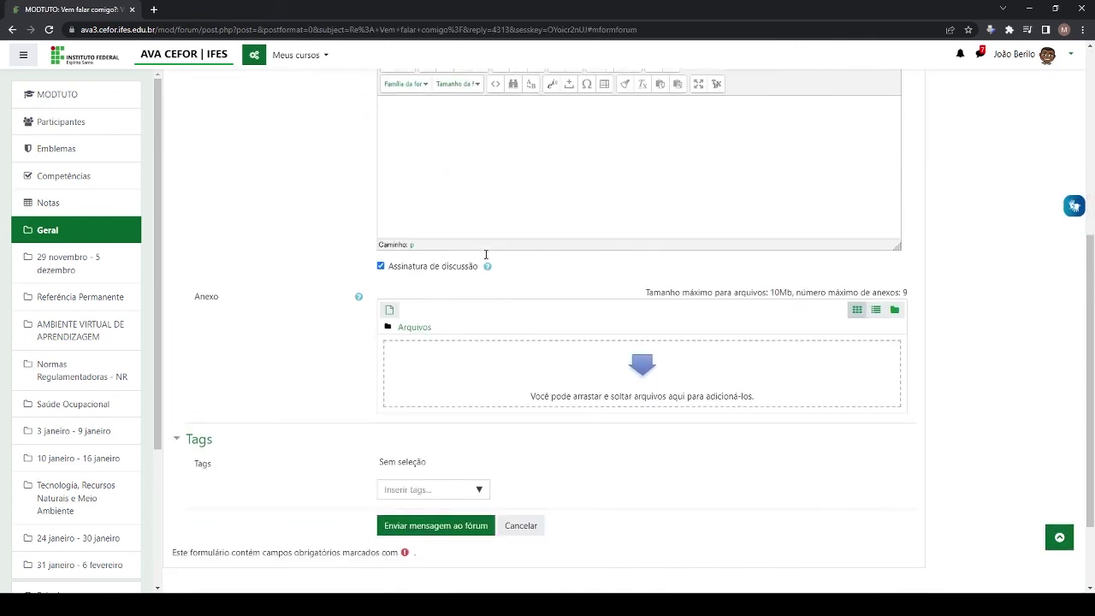
scroll(464, 157, "up", 3)
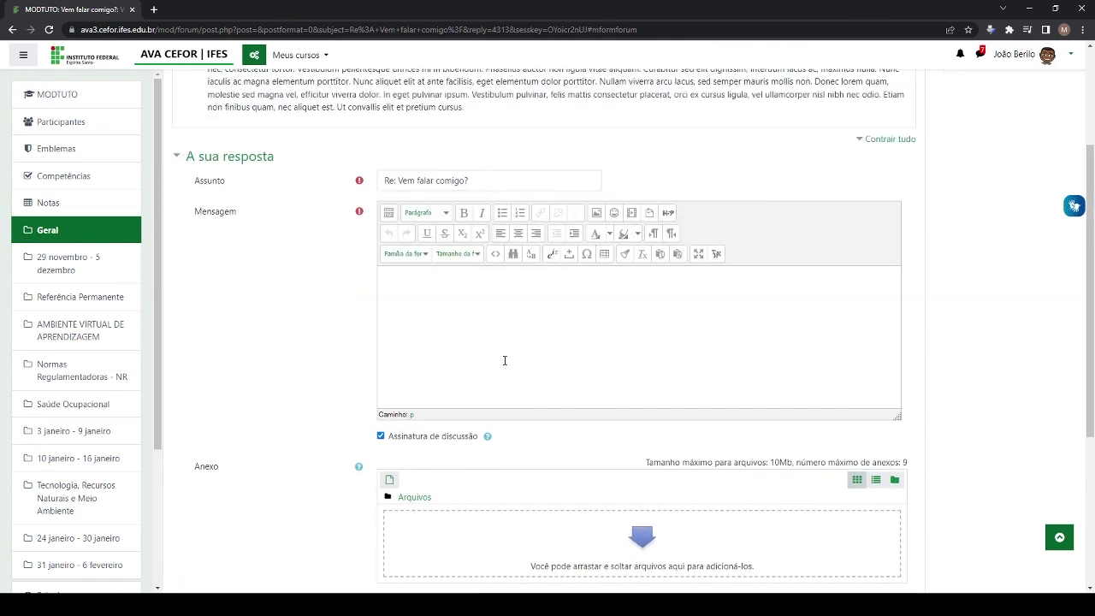
left_click(56, 236)
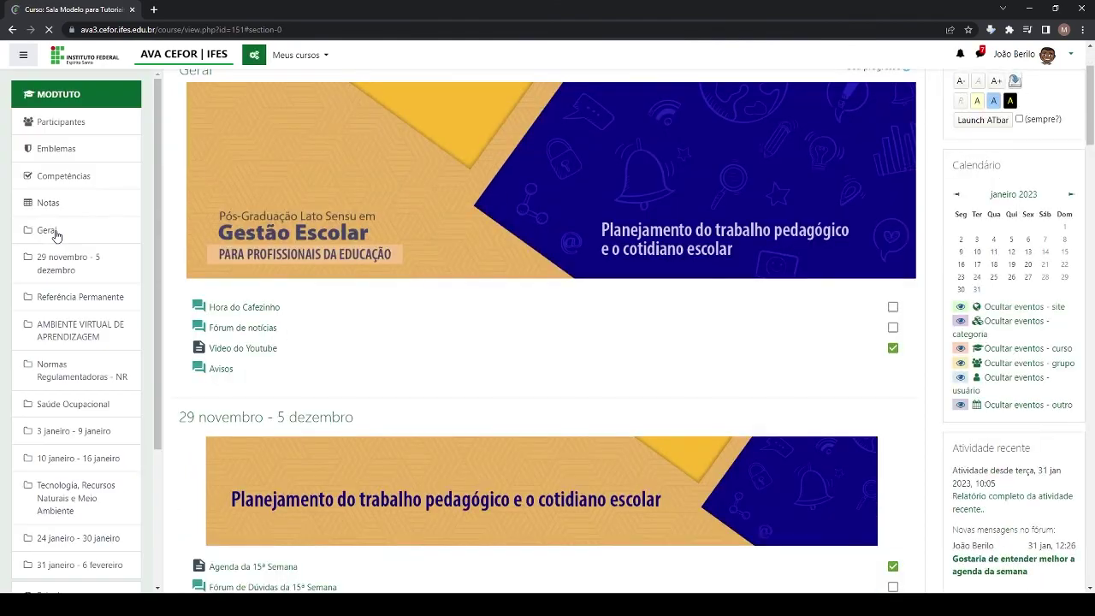